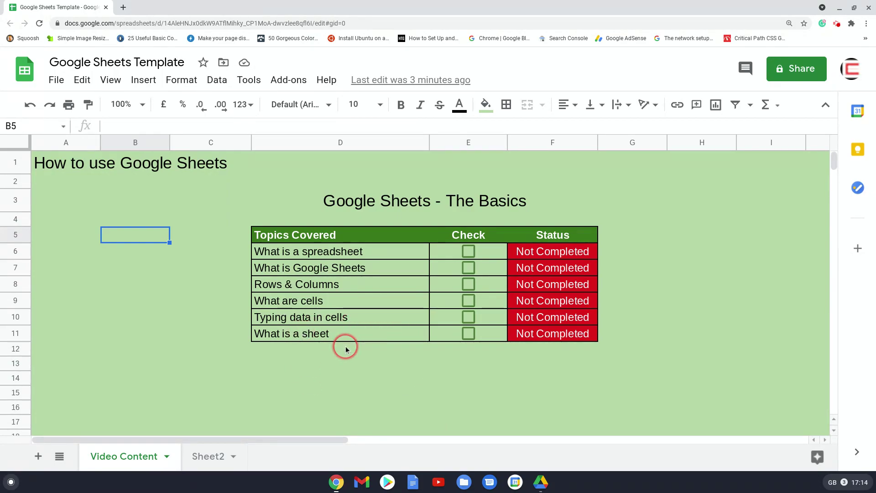
- Toggle the "What is a spreadsheet" check box on and off again
click(467, 251)
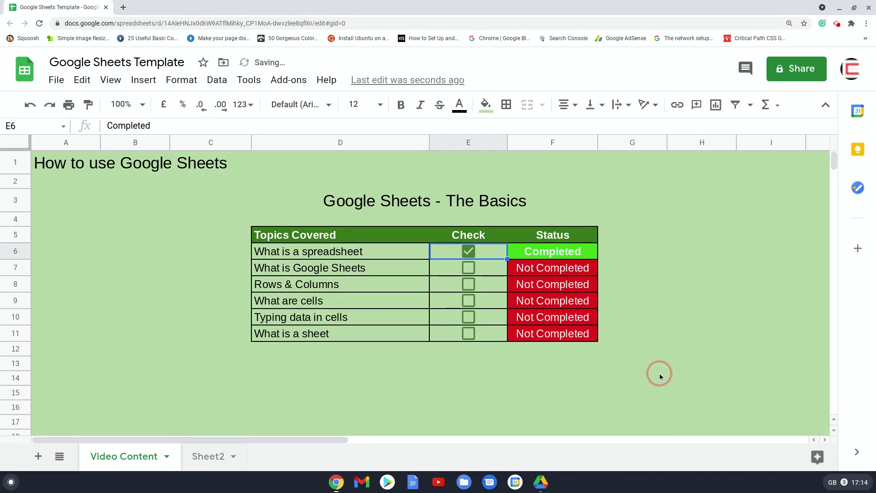
click(470, 253)
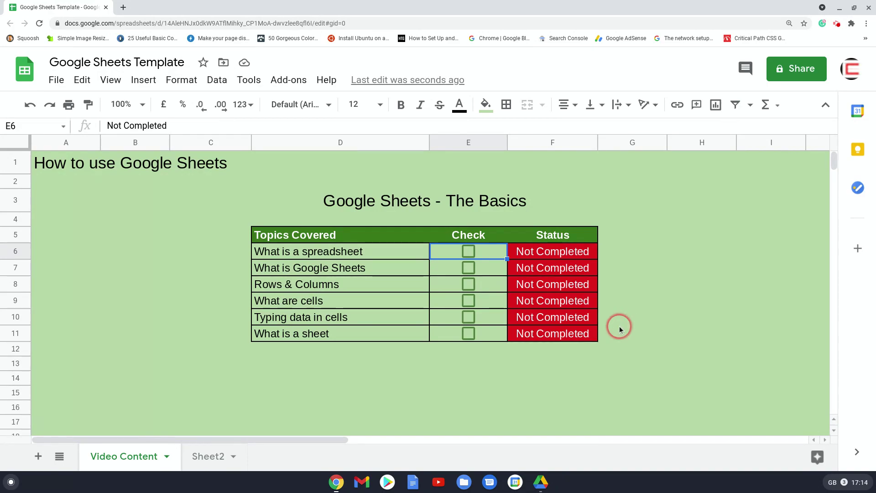
- Look over the topics listed in D6:D11 on the Video Content sheet, view Sheet2, and return to Video Content
click(313, 261)
drag(311, 252, 313, 348)
click(346, 380)
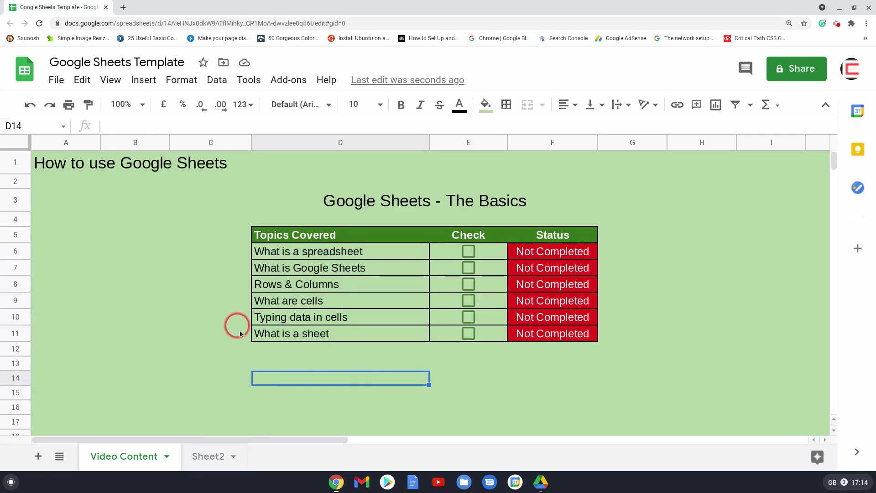
click(286, 352)
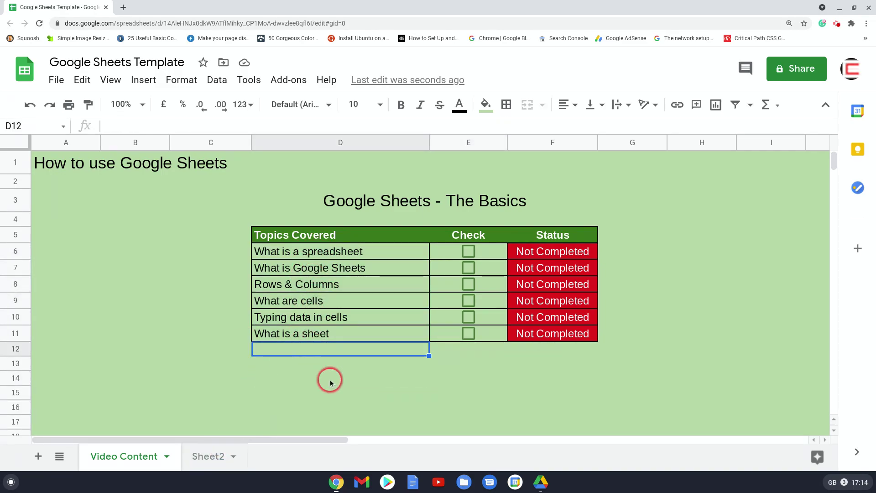
click(208, 458)
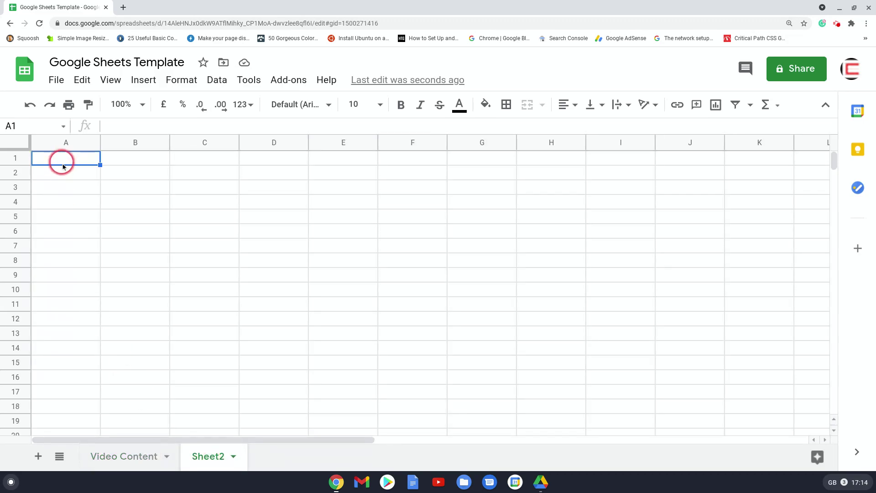
click(202, 184)
click(356, 169)
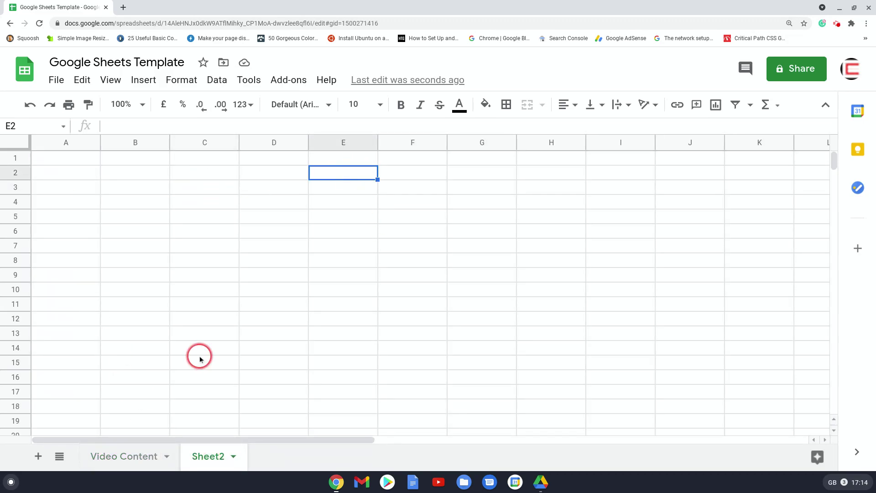
click(136, 458)
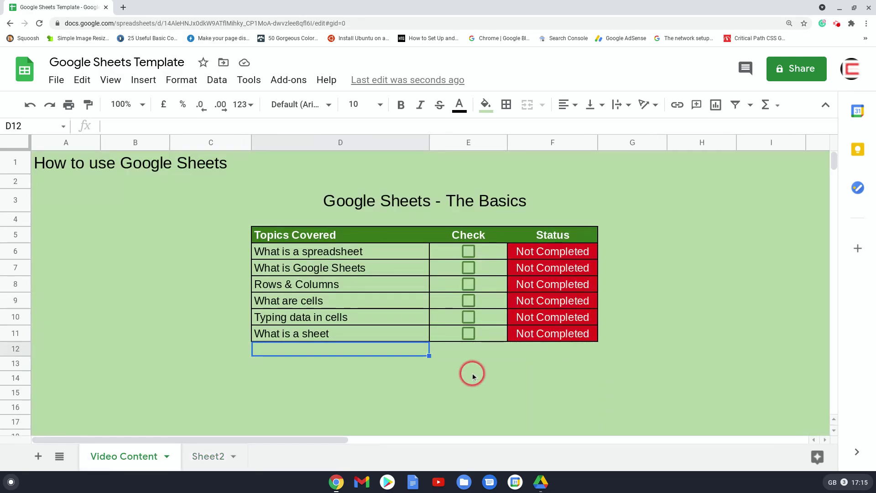
click(478, 385)
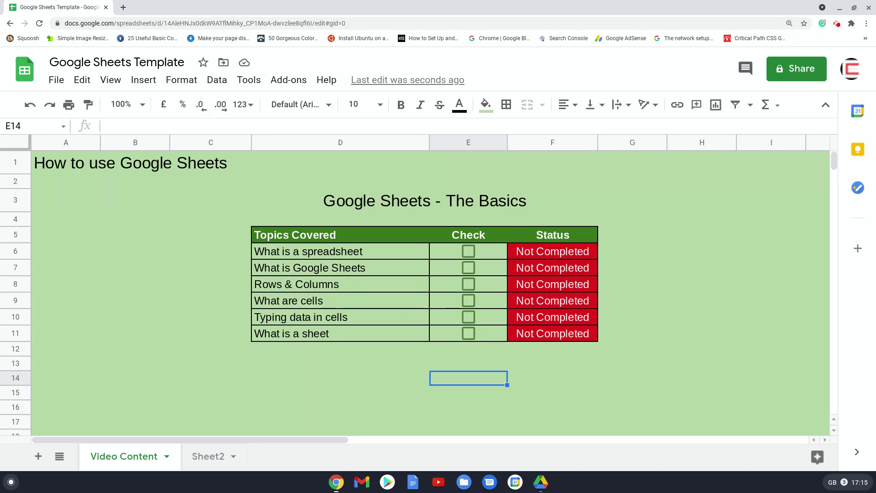
- Tick the check boxes for "What is a spreadsheet" and "What is Google Sheets"
click(470, 251)
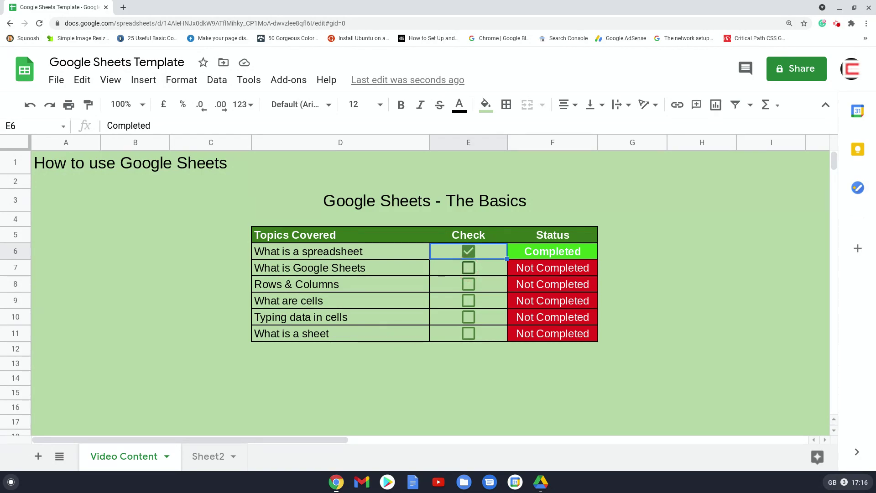
click(468, 268)
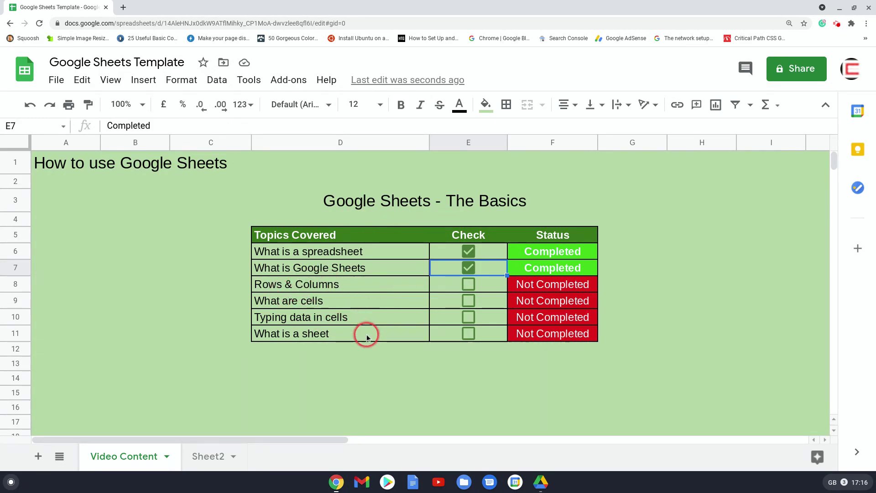
- Examine the rows, columns and cells of Sheet2, including the rows further down the grid
click(212, 458)
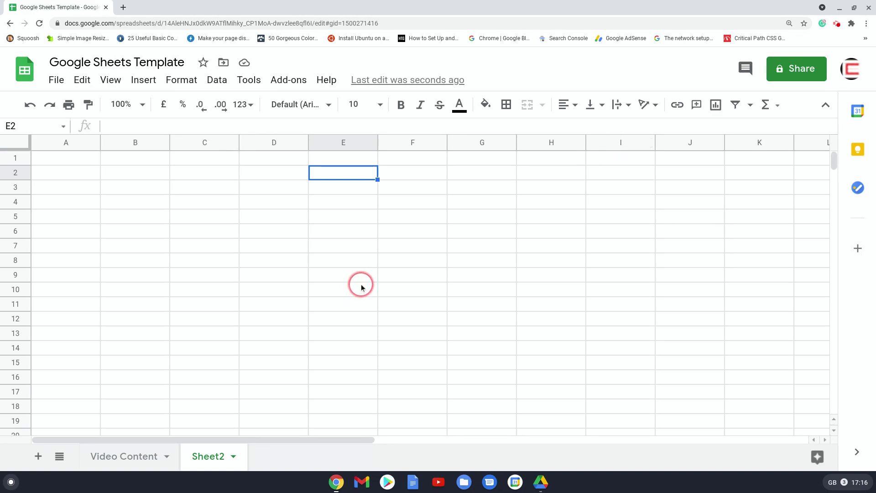
click(193, 188)
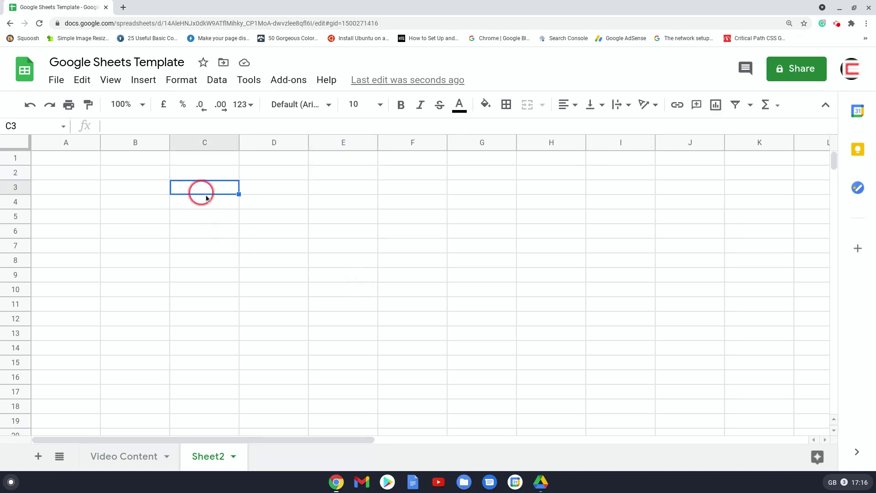
click(283, 217)
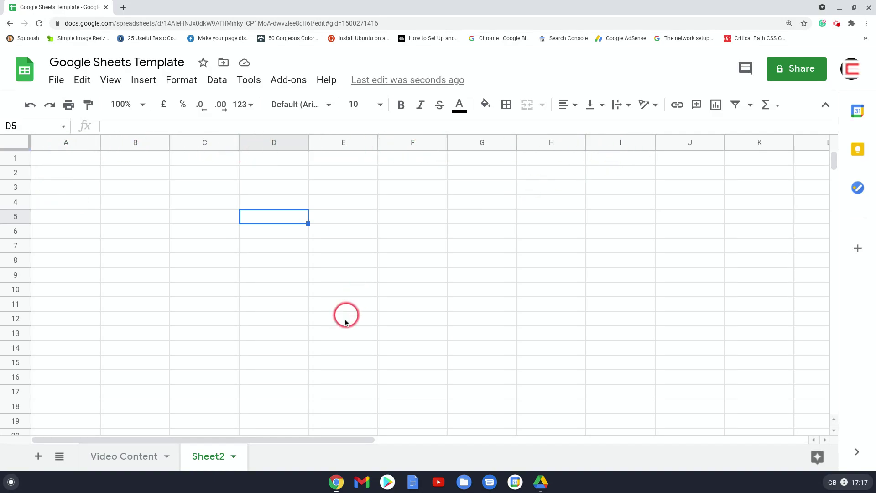
click(14, 333)
click(75, 252)
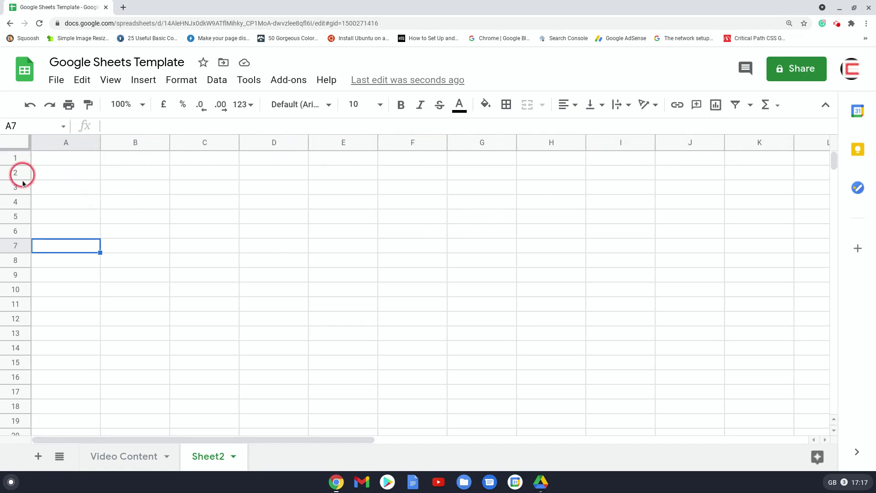
scroll(179, 305, down, 20)
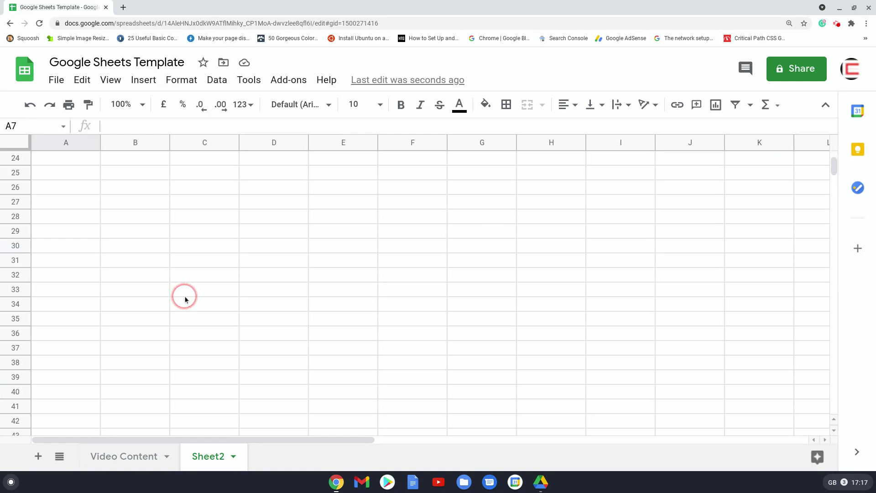
scroll(185, 300, down, 15)
scroll(186, 300, up, 20)
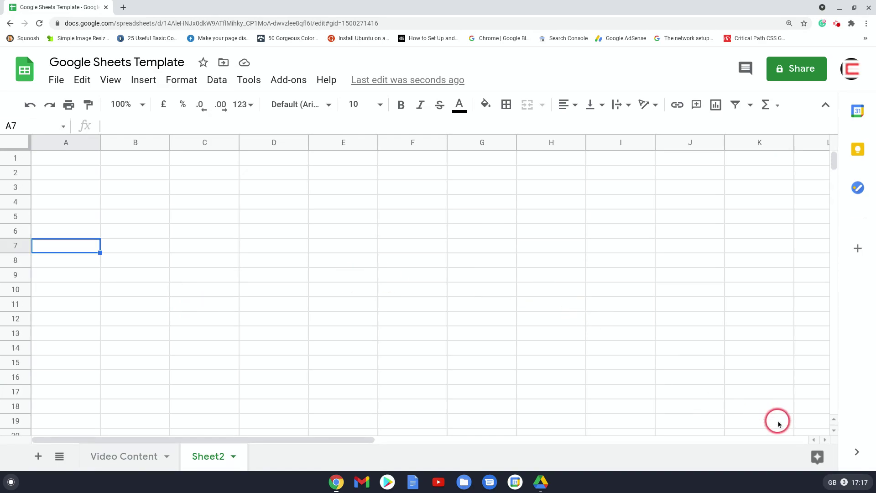
drag(361, 438, 300, 431)
- Tick the "Rows & Columns" check box on the Video Content sheet
click(139, 459)
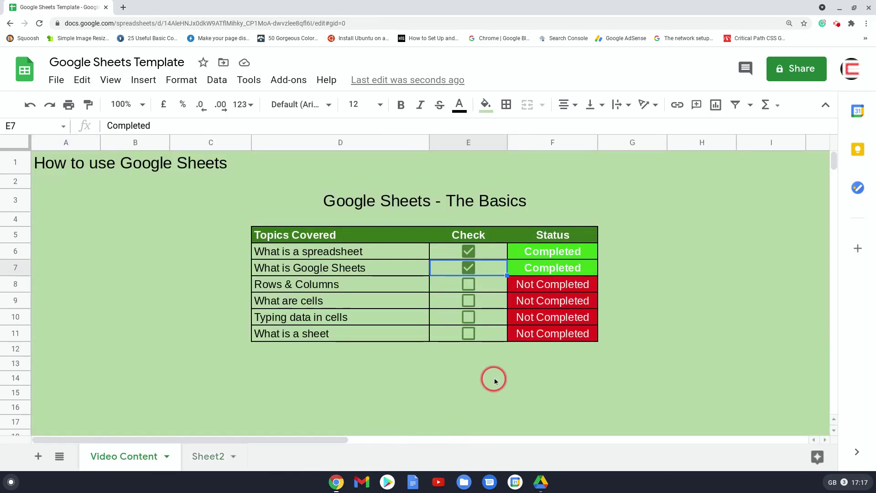
click(472, 285)
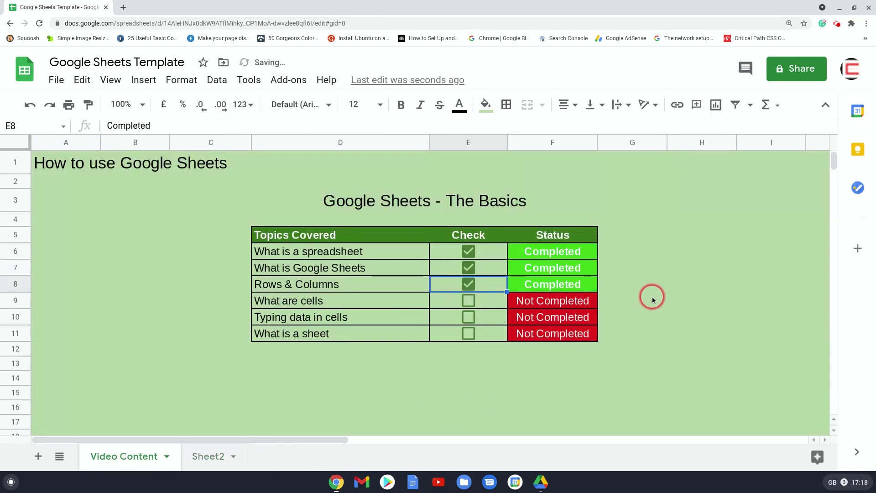
- Enter the text "Alpha Data" in cell E3 of Sheet2
click(216, 457)
click(186, 218)
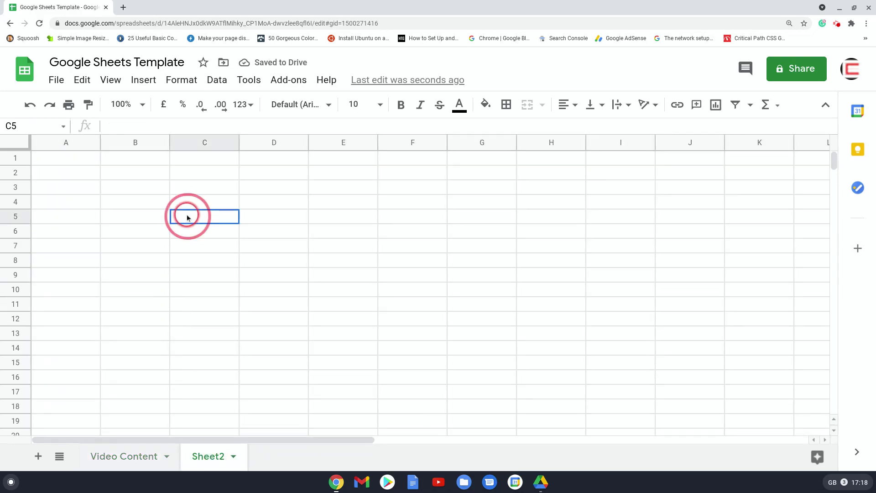
click(278, 216)
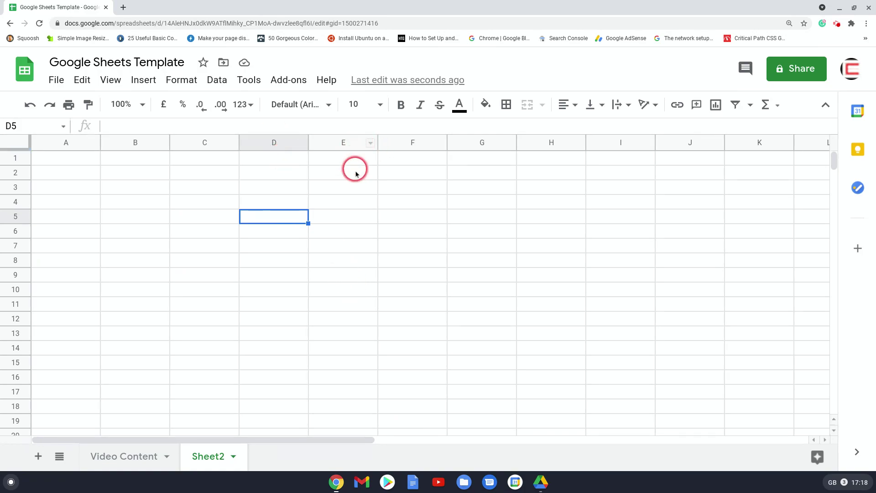
click(353, 185)
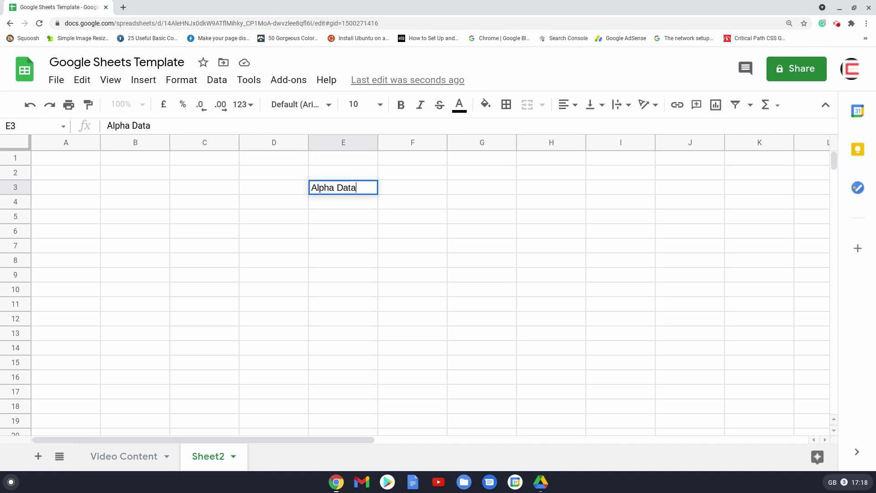
key(Return)
- Enter 520 in cell F3, next to the Alpha Data label
key(Up)
key(Right)
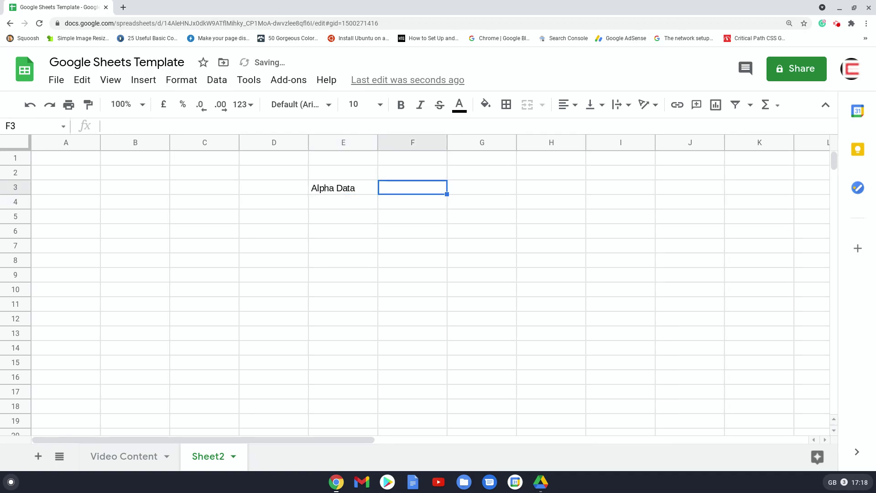
text(520)
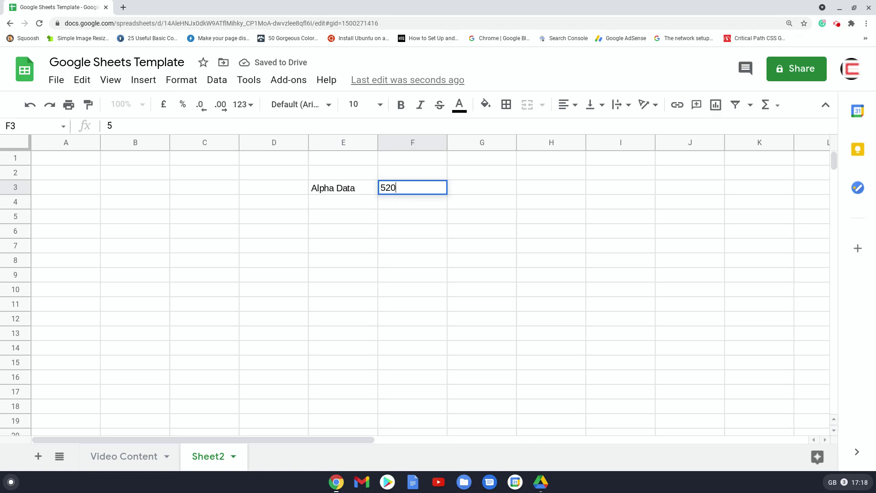
key(Return)
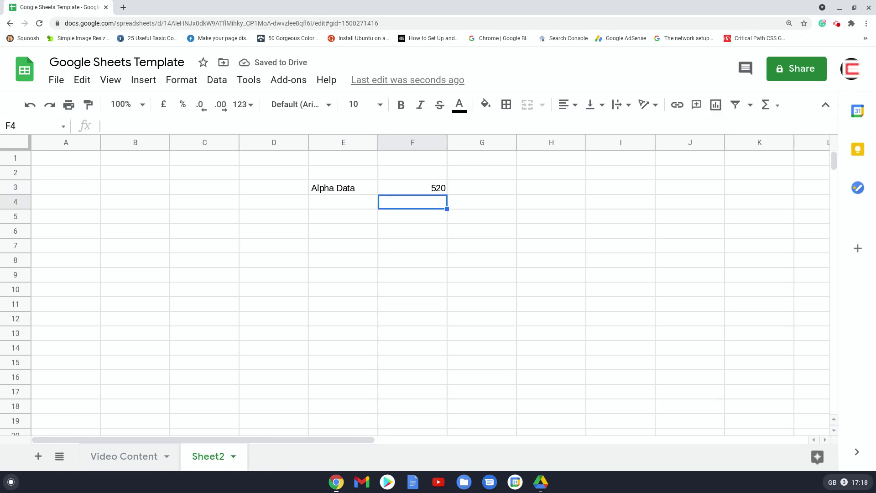
- Enter 520 in cell F6, three rows below the first number
key(Down)
key(Down)
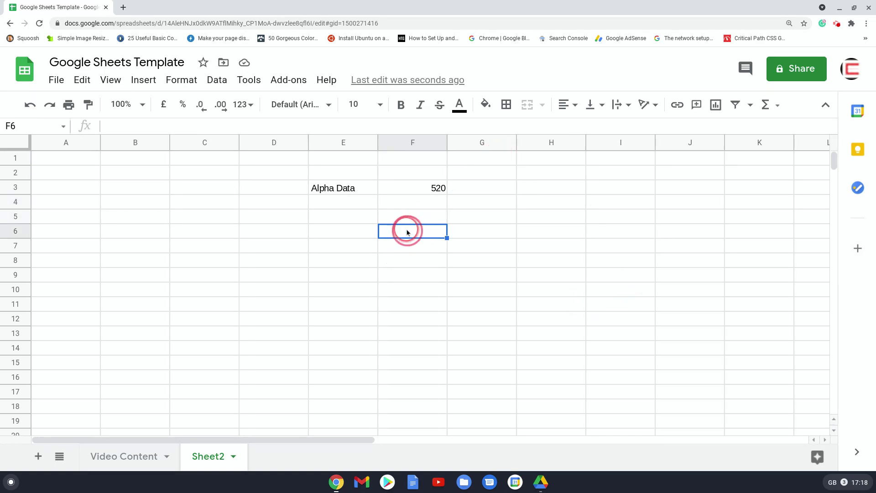
text(520)
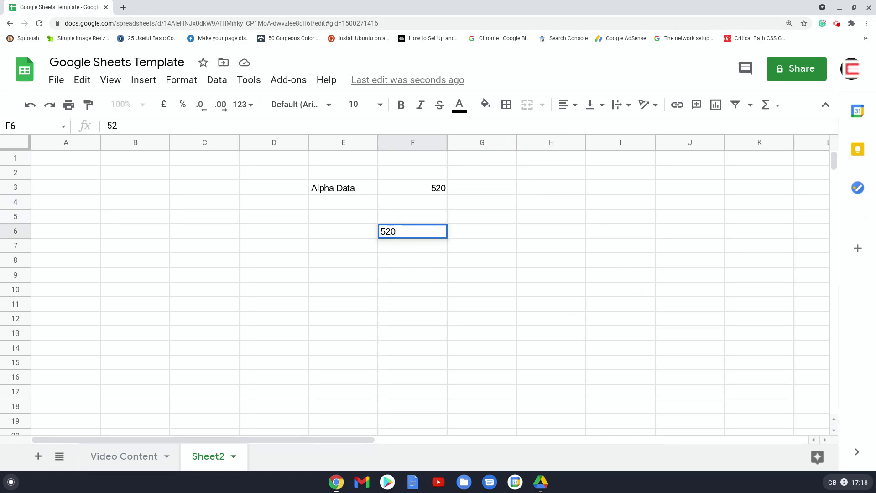
key(Return)
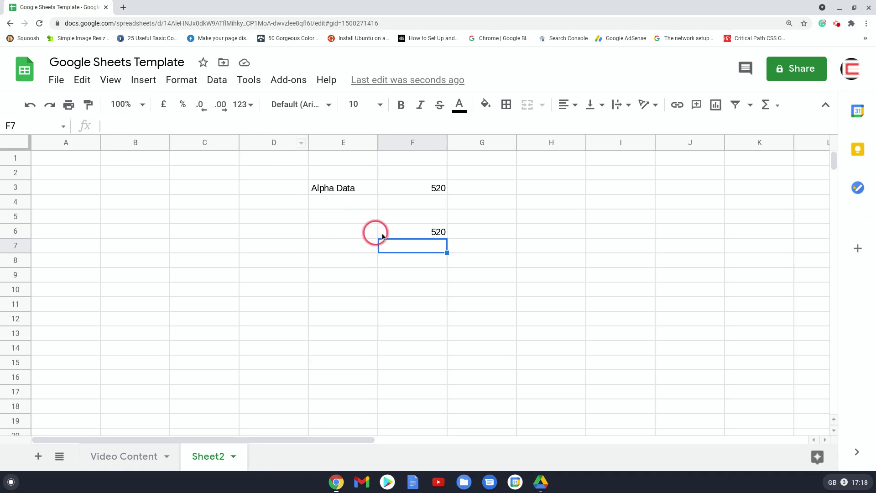
- Enter 520 in cell E10 and select cell F6
click(350, 291)
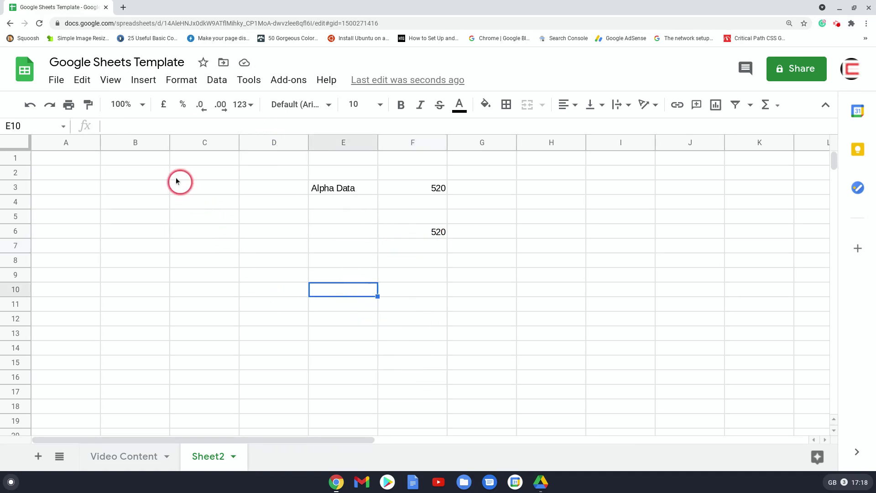
click(112, 125)
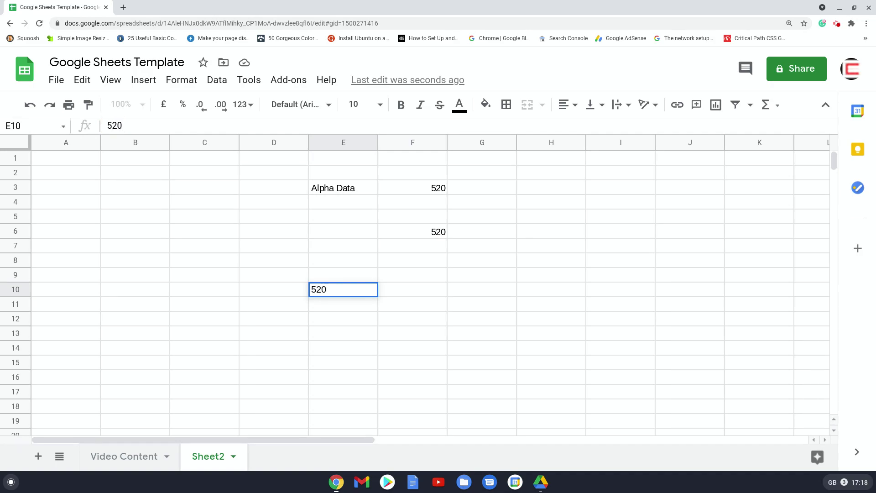
key(Return)
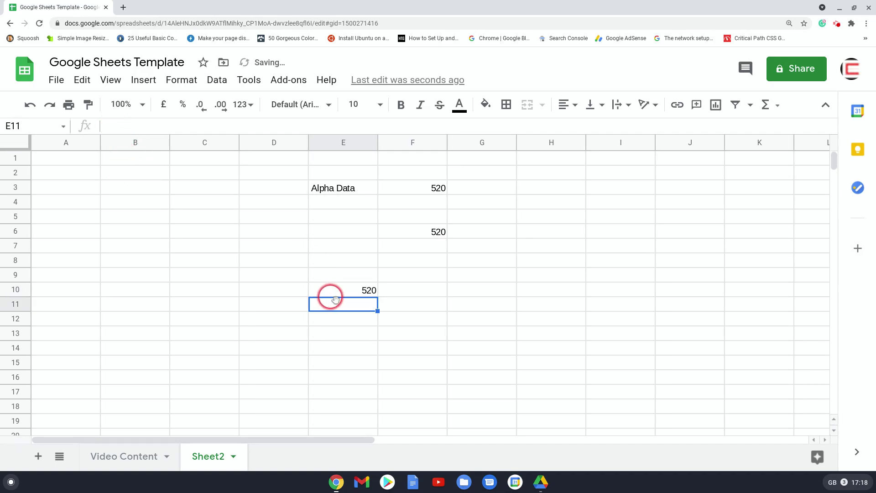
click(431, 234)
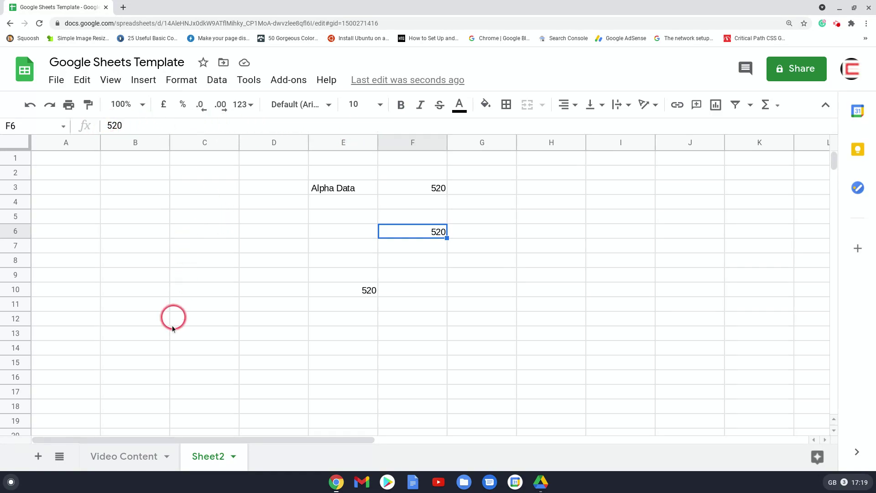
- On the Video Content sheet, tick the check boxes for "What are cells" and "Typing data in cells"
click(139, 468)
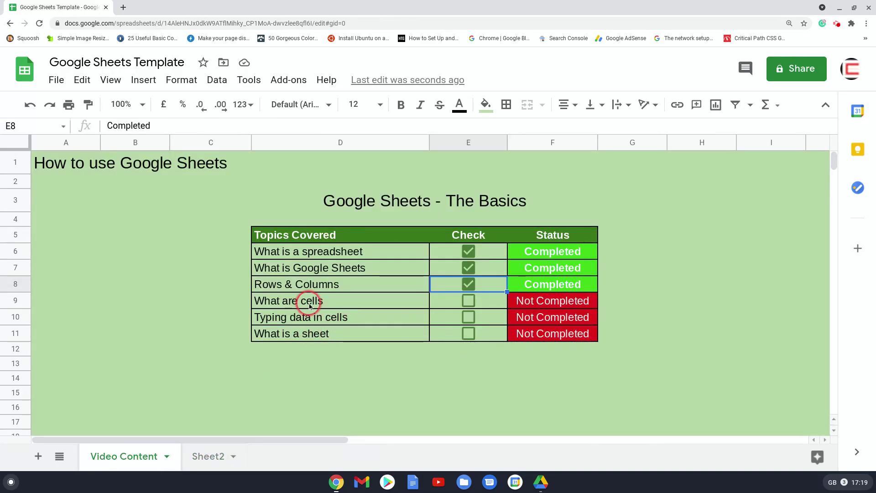
click(469, 301)
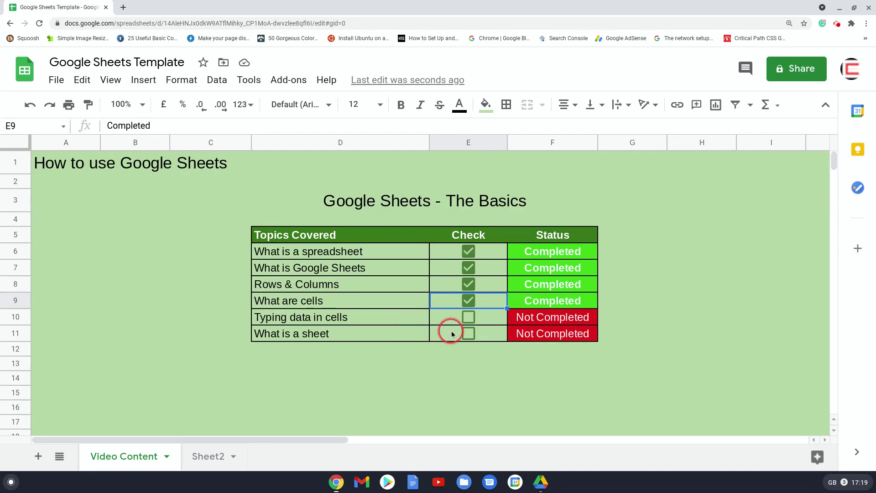
click(470, 319)
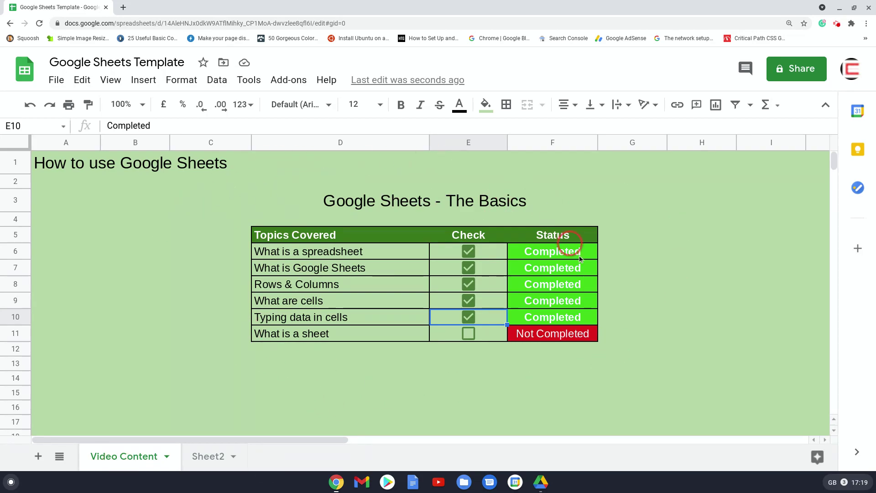
- Change the tab colour of Sheet2 to yellow
click(217, 460)
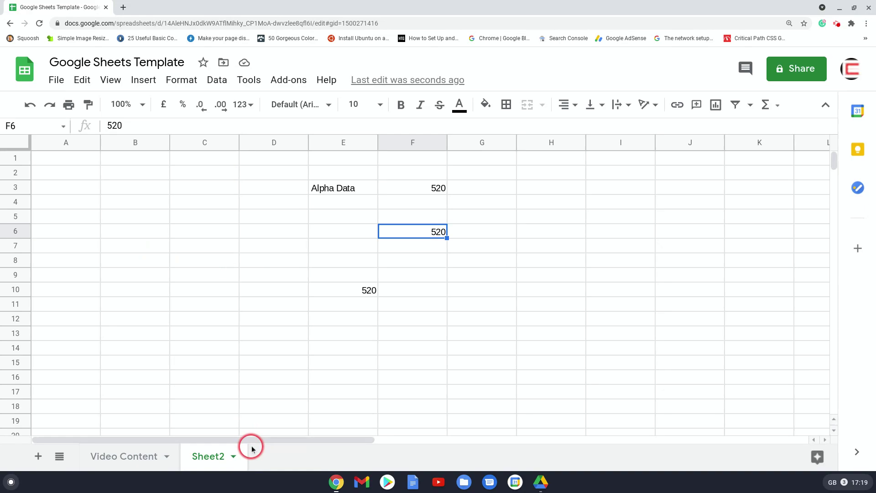
click(234, 457)
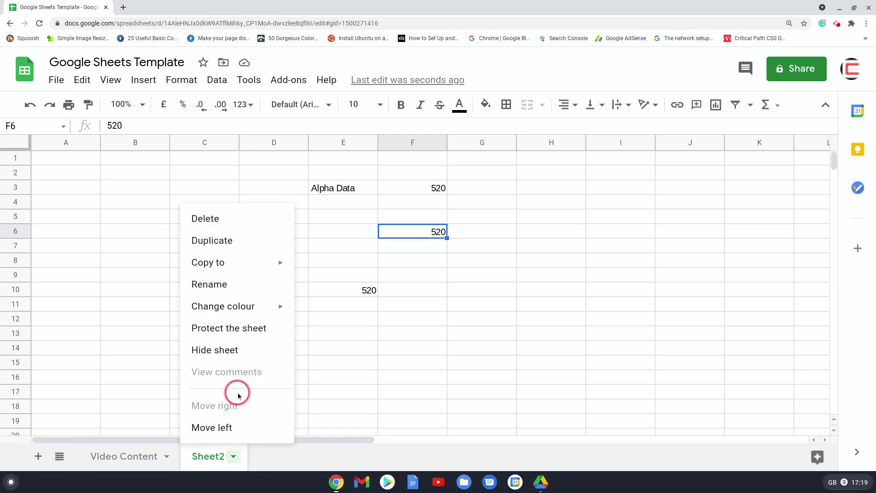
mouse_move(238, 307)
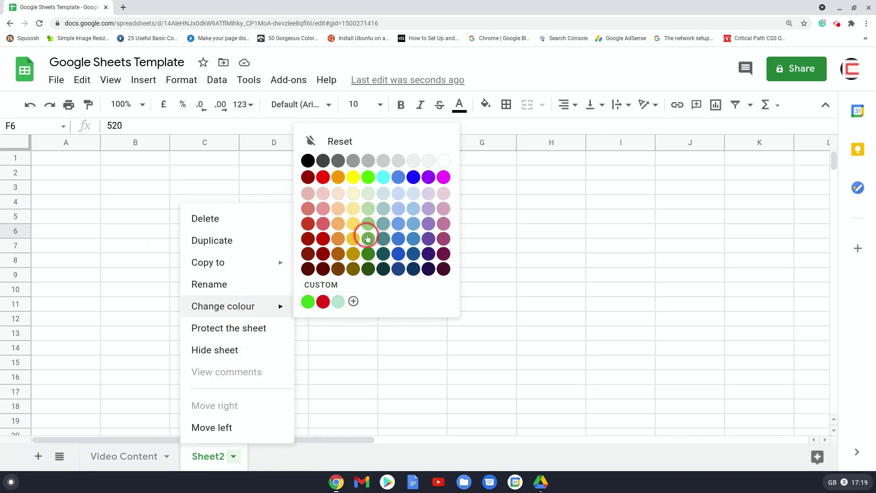
click(355, 225)
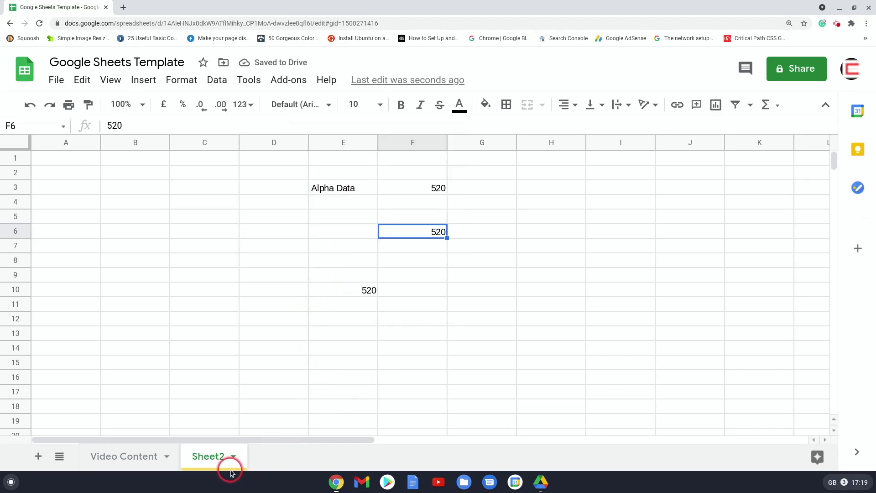
- Add a new blank sheet to the spreadsheet and rename Sheet2 as Raw Data
click(39, 457)
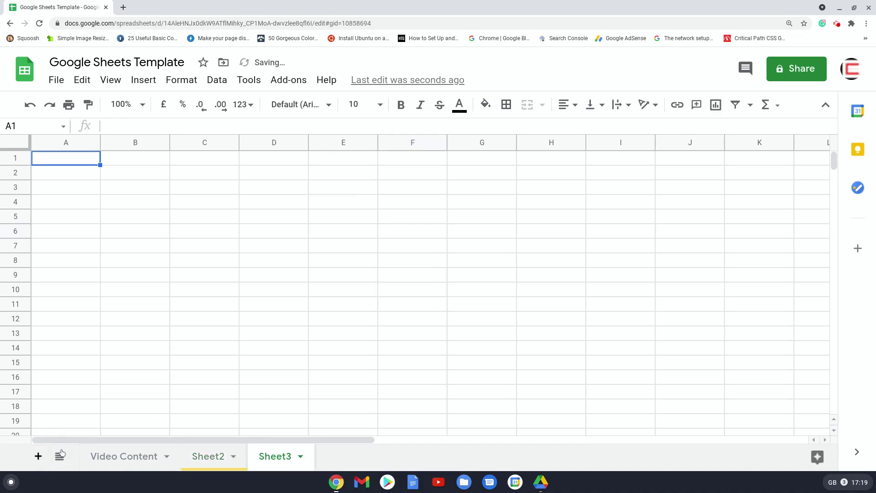
click(235, 461)
click(234, 458)
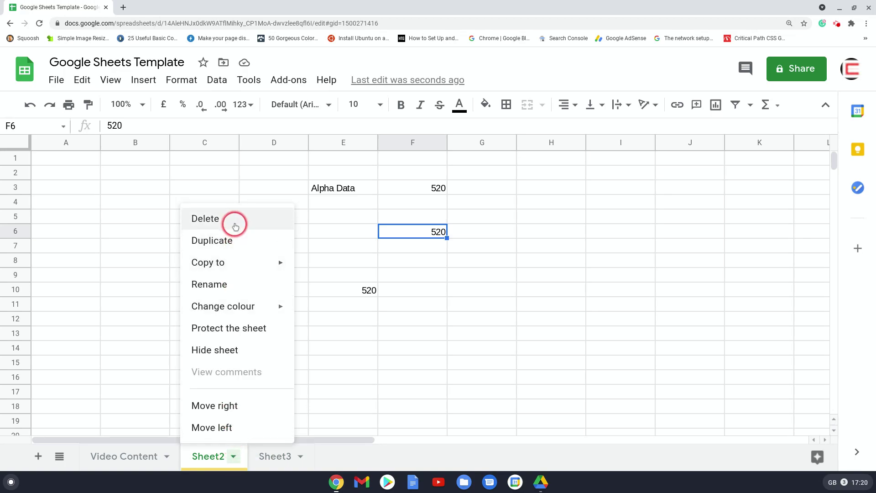
click(239, 287)
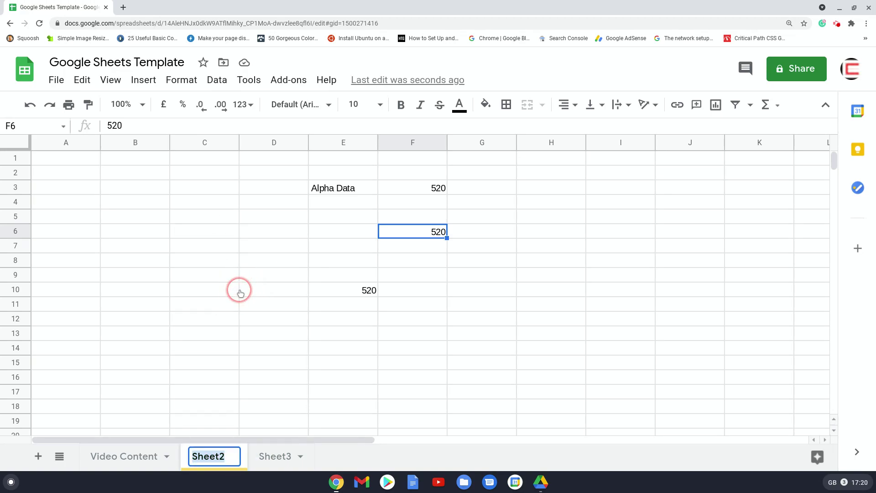
text(Raw Data)
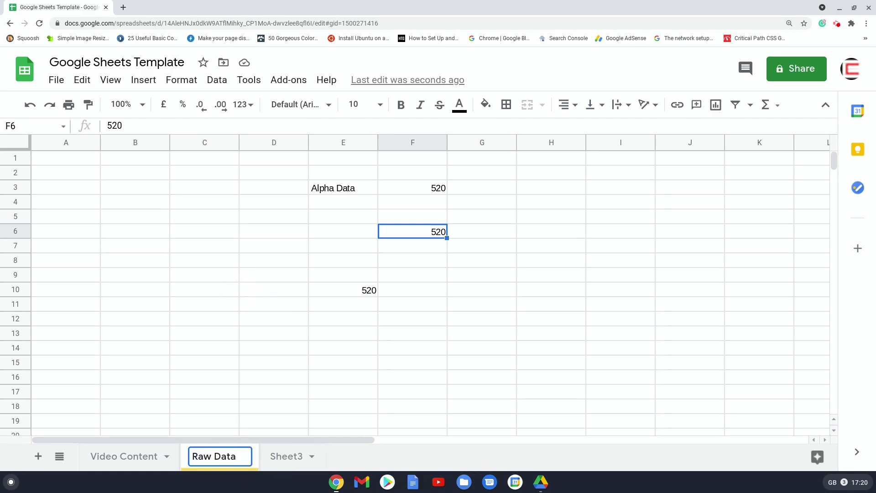
click(262, 349)
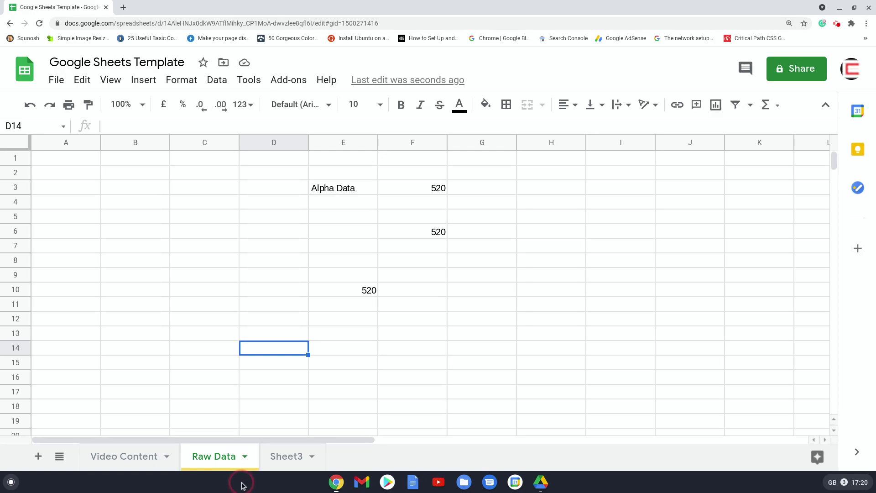
- Rename Sheet3 as Output
click(285, 458)
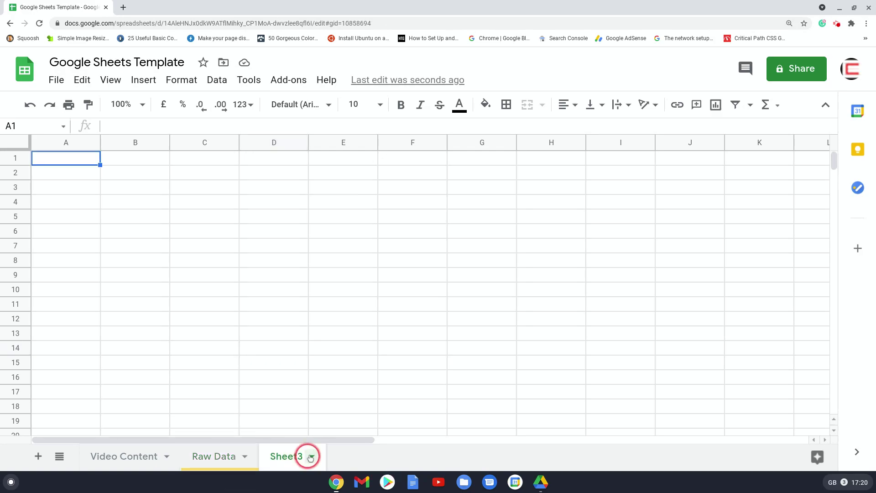
click(314, 457)
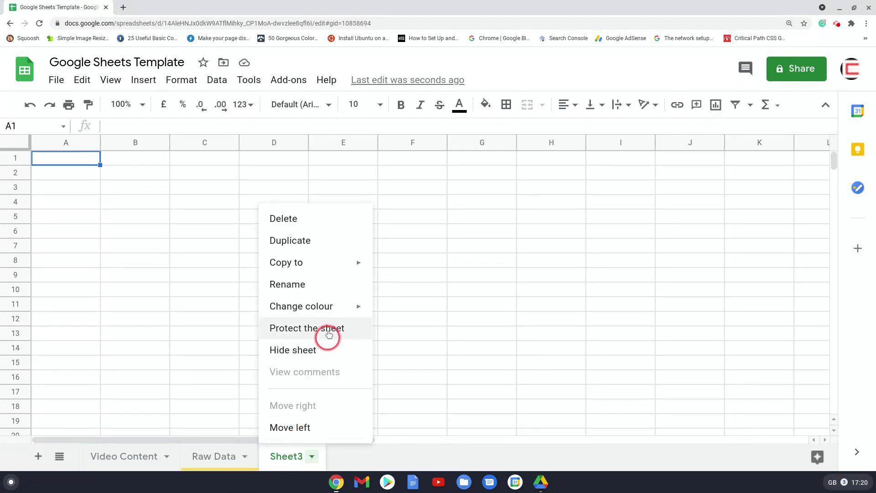
click(305, 291)
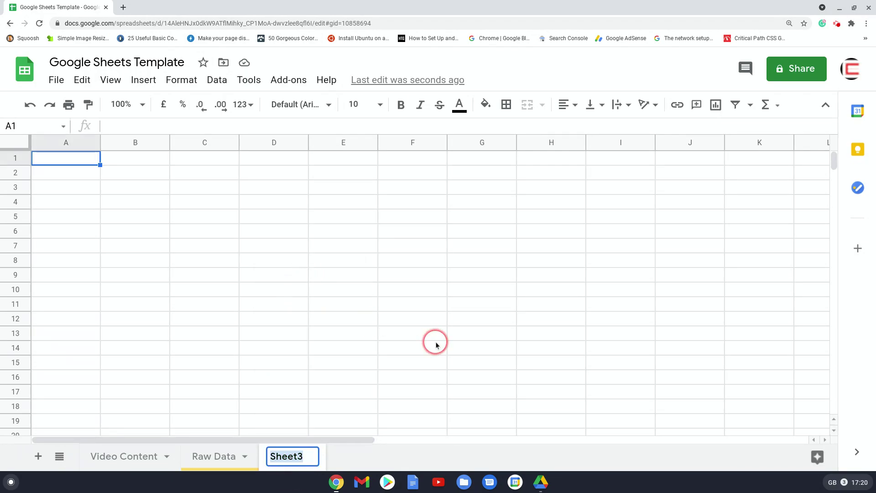
text(Output)
key(Return)
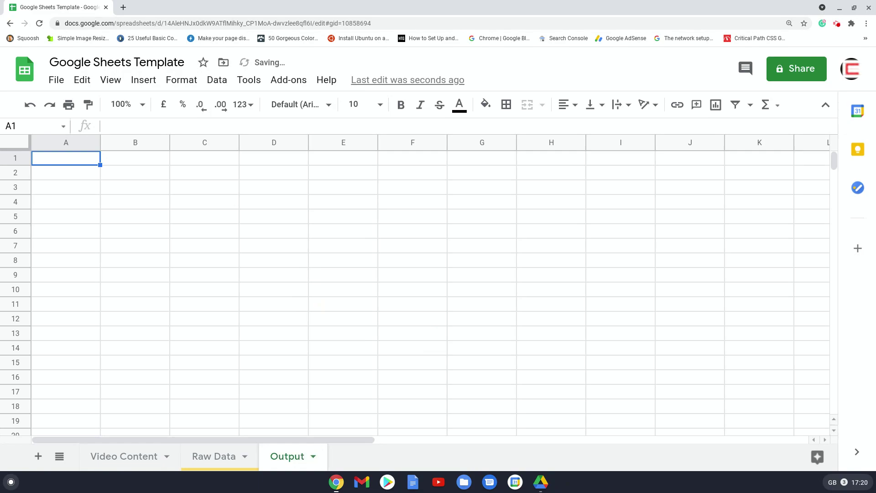
- Look through the Raw Data, Output and Video Content sheets in turn, ending on cell B8 of Raw Data
click(229, 459)
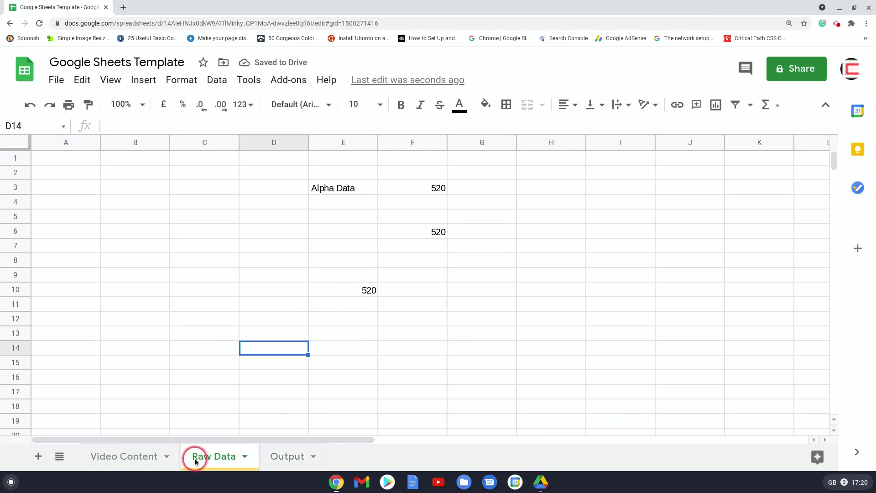
click(287, 457)
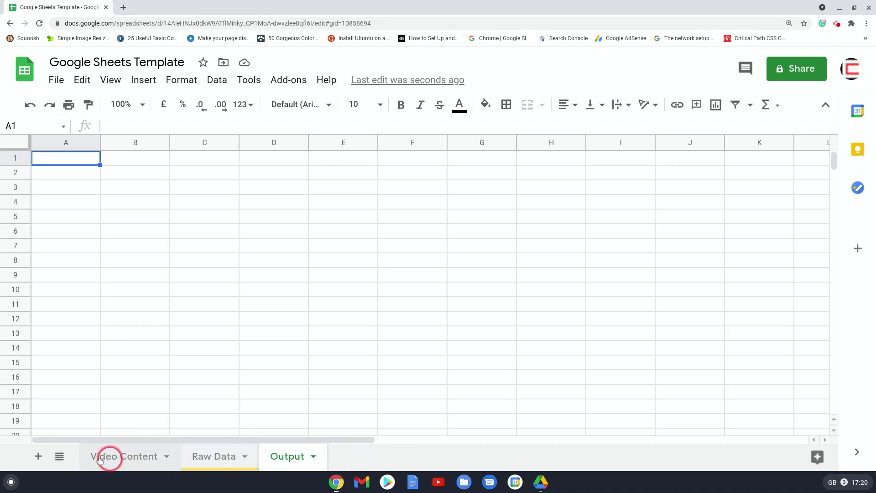
click(117, 459)
click(215, 461)
click(286, 464)
click(220, 455)
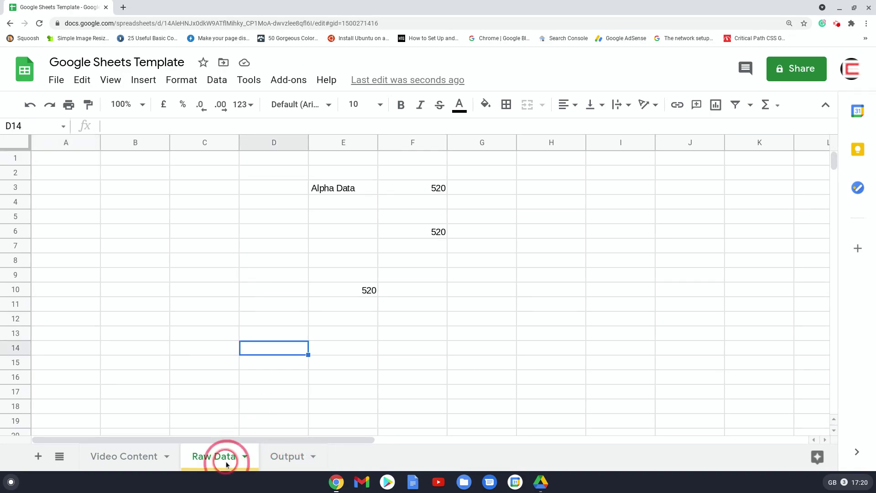
click(126, 258)
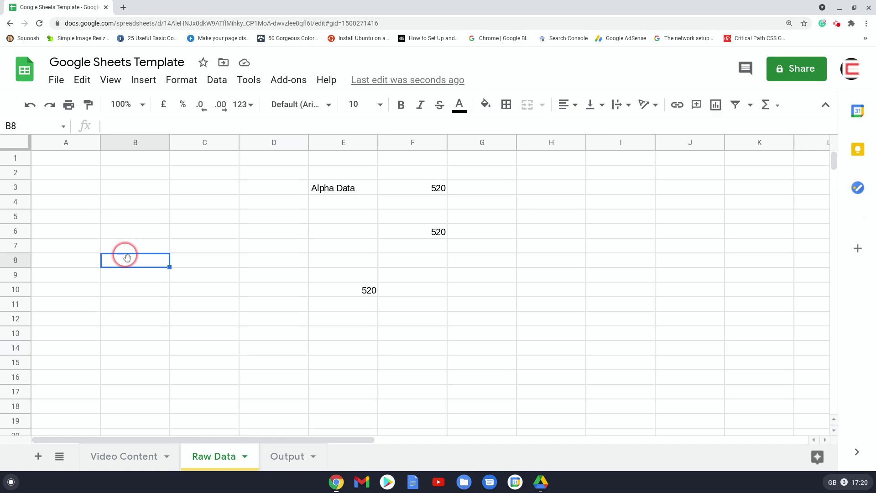
- On the Output sheet, enter 5 in cell B4 and 5 in cell D4
click(285, 460)
click(249, 201)
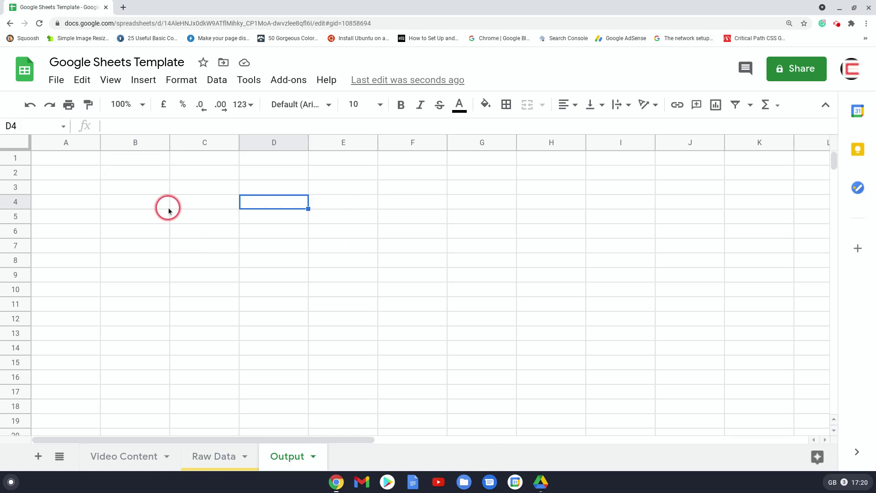
click(147, 210)
text(5)
key(Tab)
key(Tab)
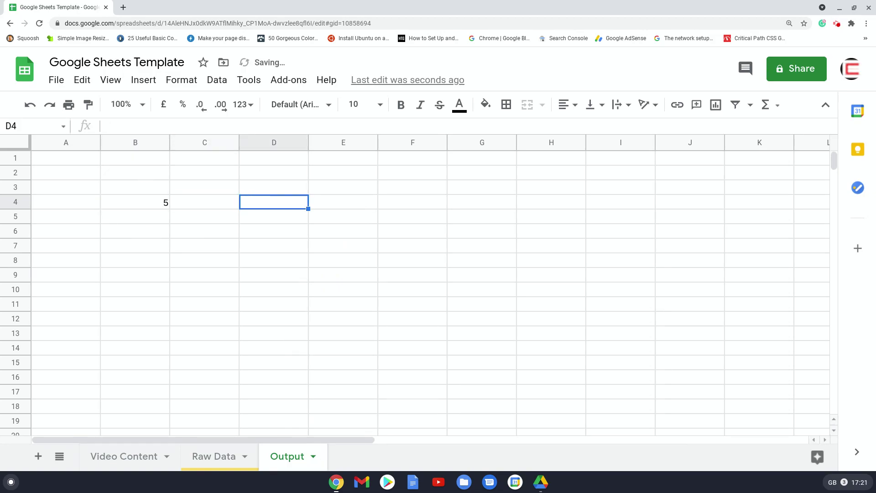
text(5)
key(Return)
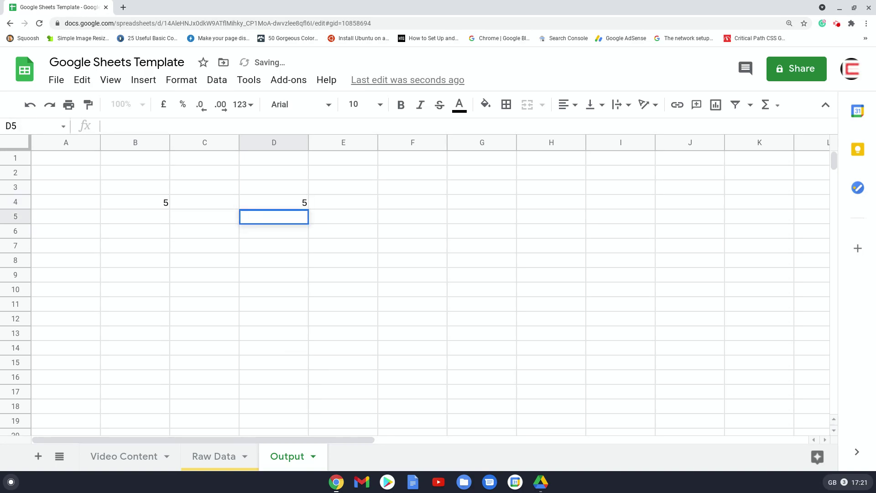
- In cell D7 of the Output sheet, enter the formula =B4+D4 to add the two numbers
key(Return)
key(Return)
key(Return)
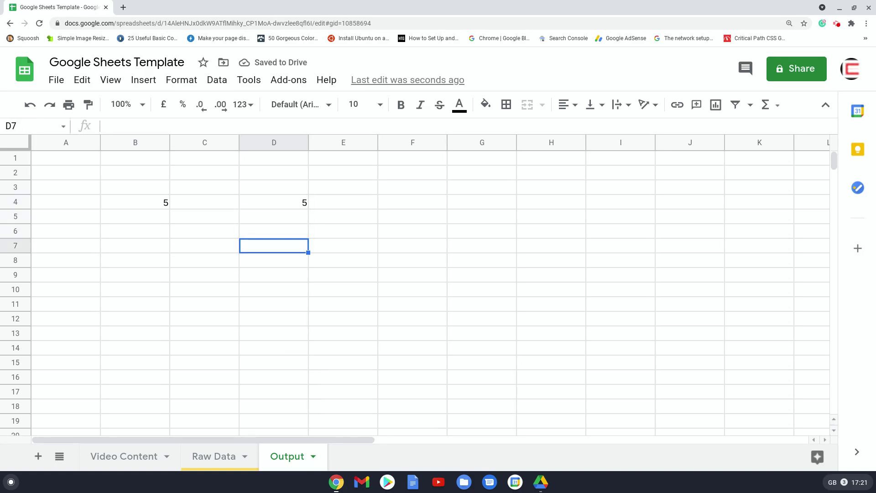
text(=)
click(154, 205)
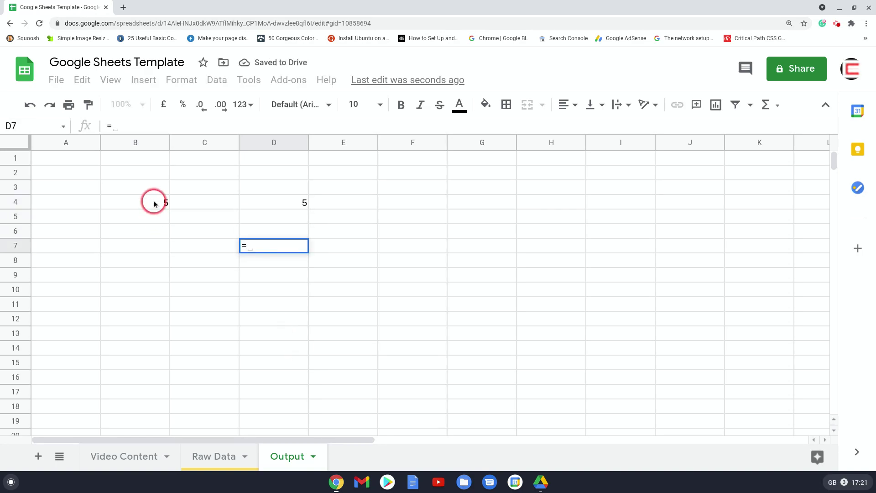
text(+)
click(282, 204)
key(Return)
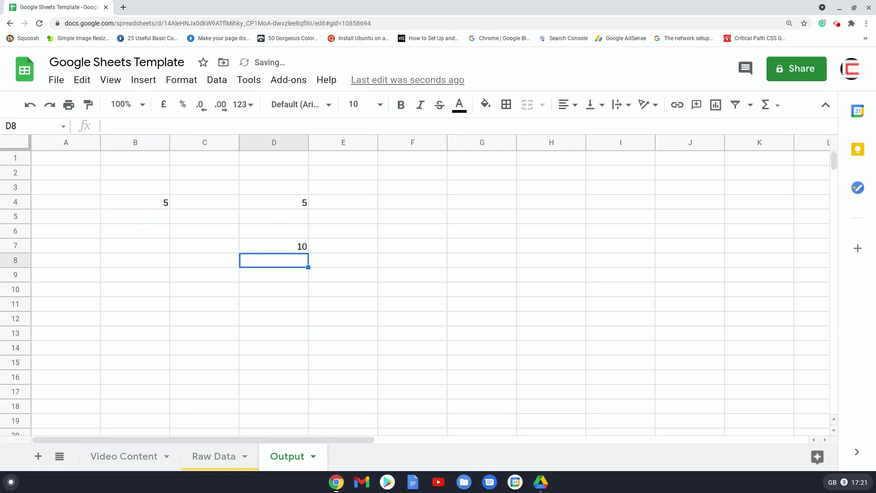
- Clear the contents of cells B4 to E4 and the formula in cell D7 on the Output sheet
key(Up)
key(Up)
key(Up)
key(Left)
key(Left)
key(Up)
key(shift+Right)
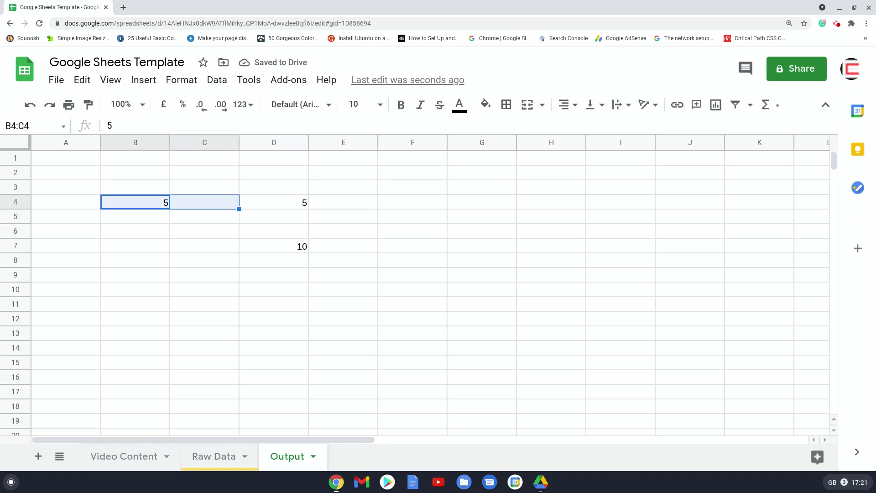
key(shift+Right)
key(shift+Right)
key(Delete)
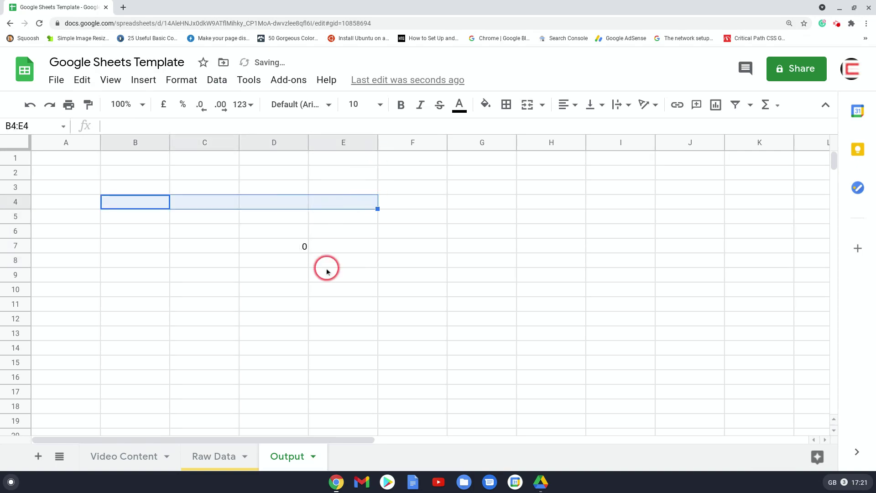
click(297, 253)
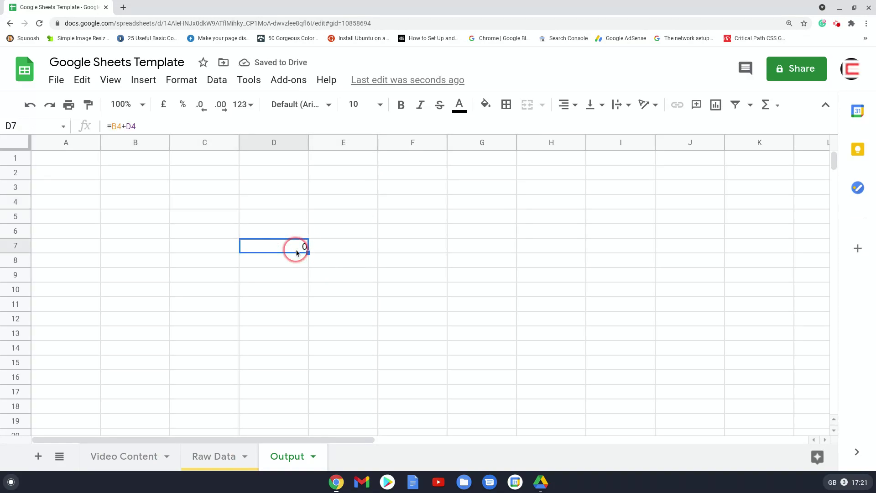
key(Delete)
- Enter 5 in cell D3 of the Output sheet and select cell D6
click(277, 192)
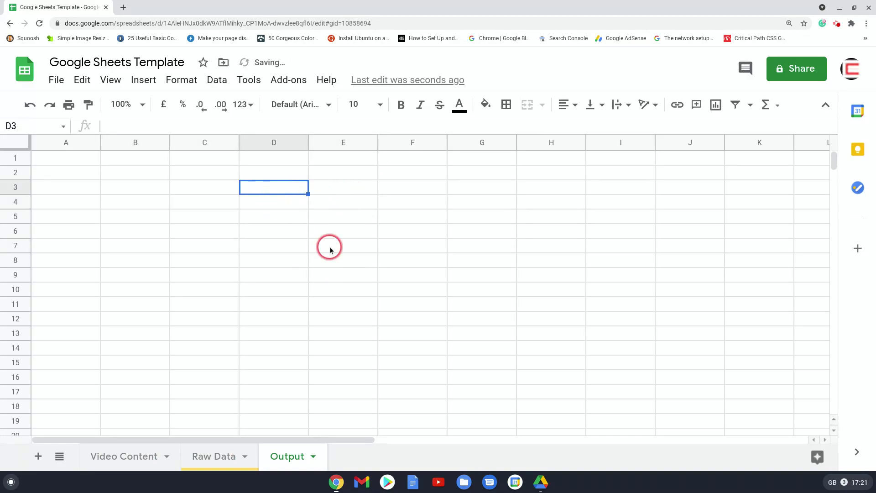
text(5)
key(Return)
key(Down)
key(Down)
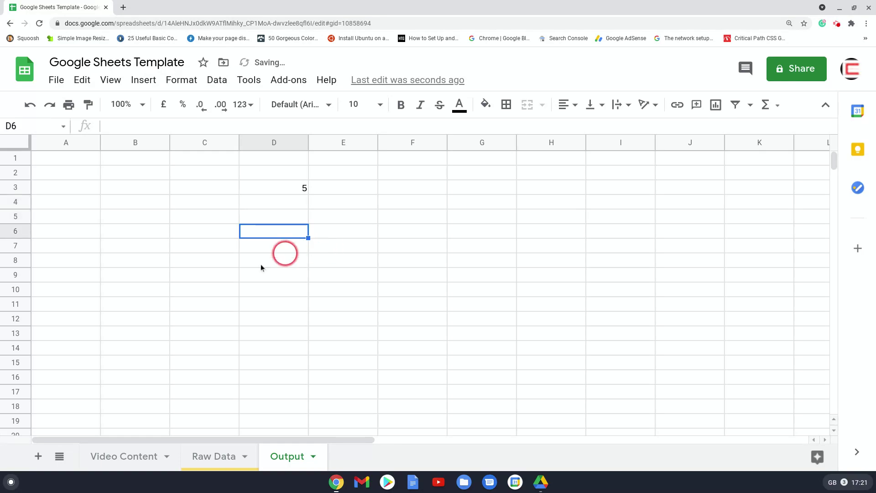
- In cell D6 of the Output sheet, enter a formula adding D3 and cell E10 of Raw Data: =D3+'Raw Data'!E10
click(215, 457)
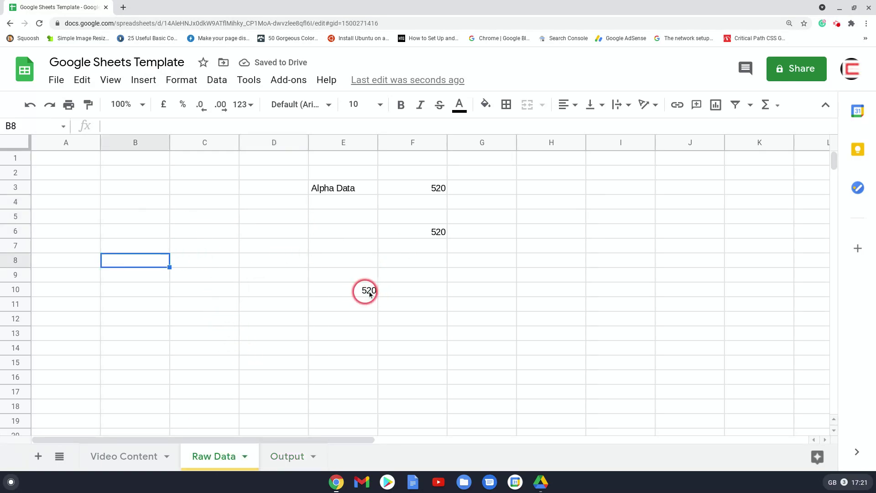
click(293, 459)
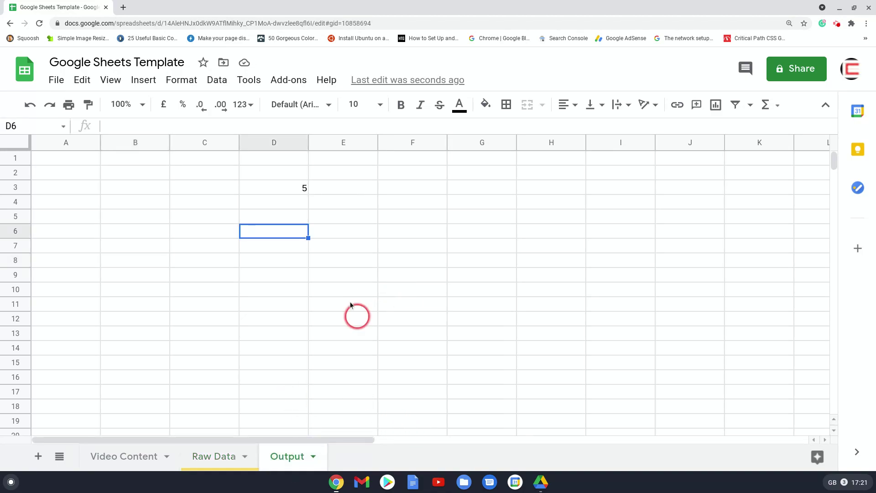
text(=)
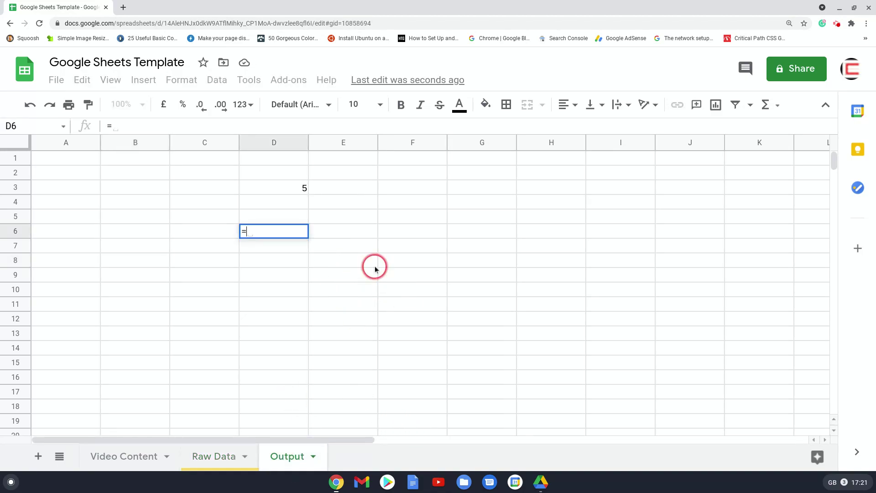
click(289, 191)
text(+)
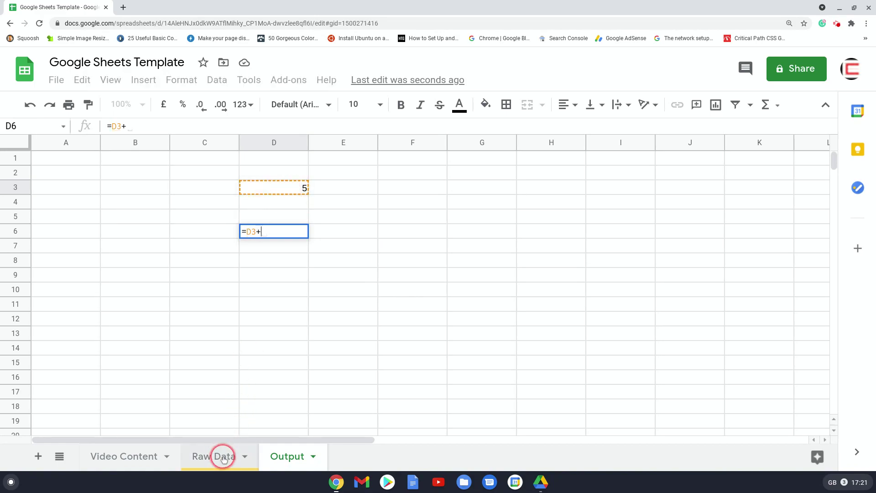
click(223, 458)
click(356, 290)
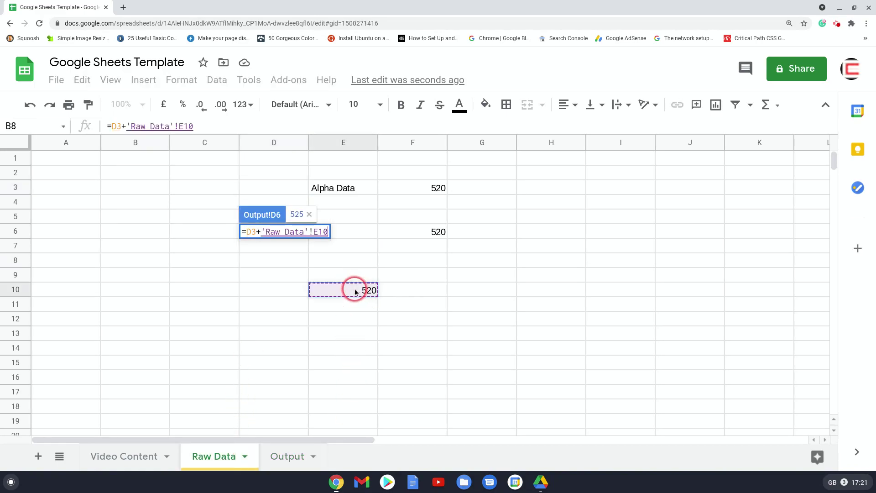
key(Return)
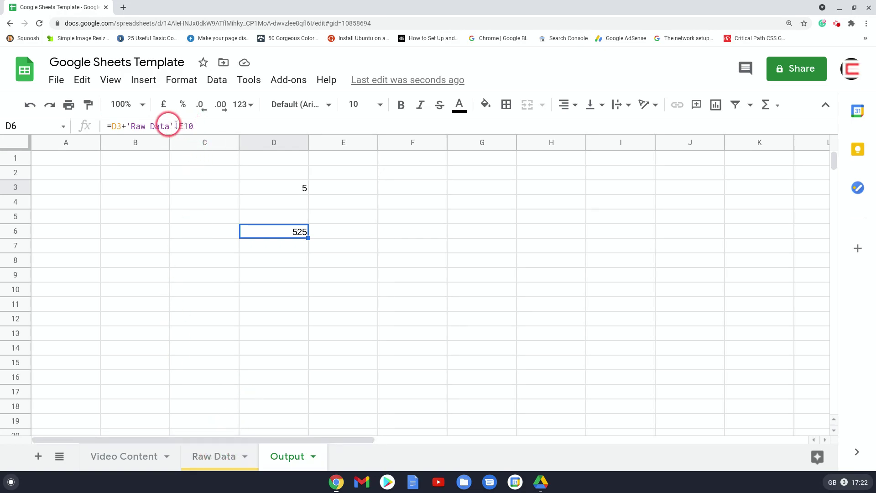
- Check the source number on Raw Data and tick the "What is a sheet" check box on the Video Content sheet
click(230, 457)
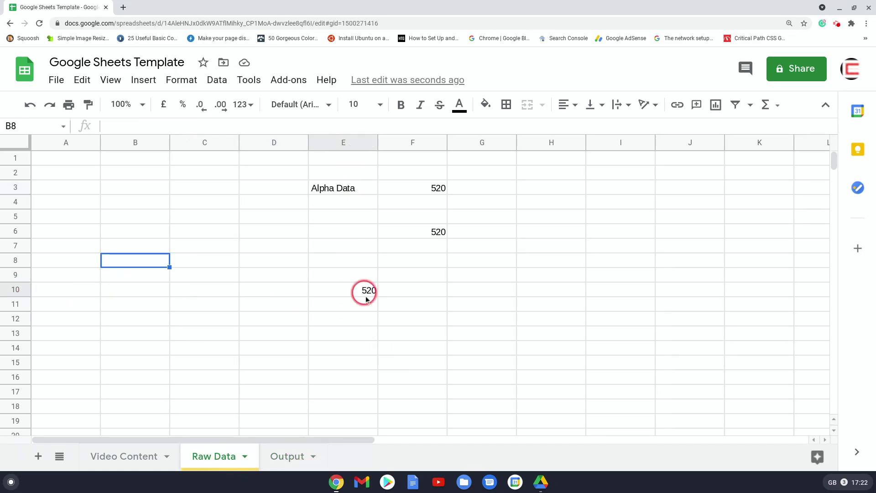
click(140, 466)
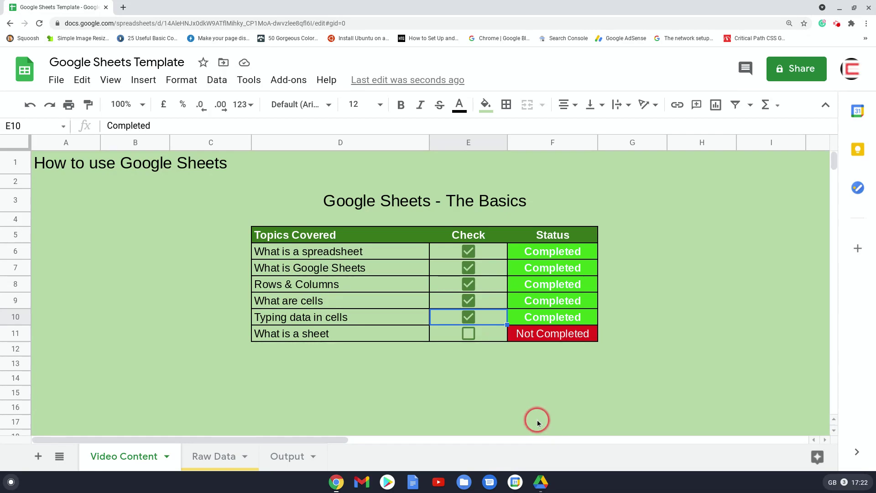
click(472, 337)
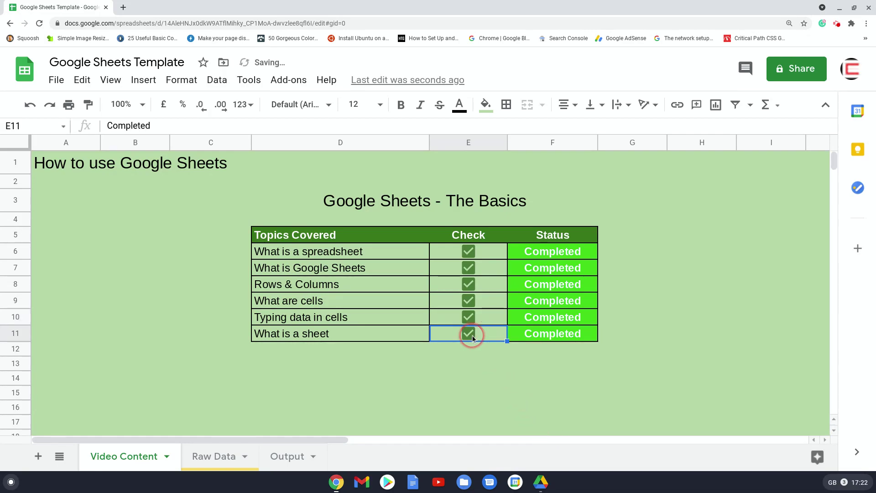